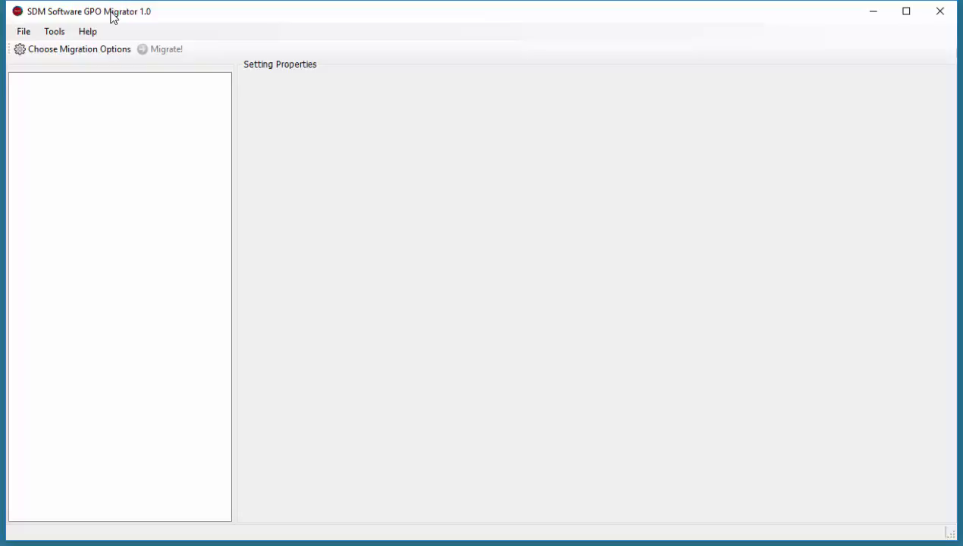
- Set up a migration to GPO and load Administrative Template GPO from cpandl.com as the source
left_click(91, 55)
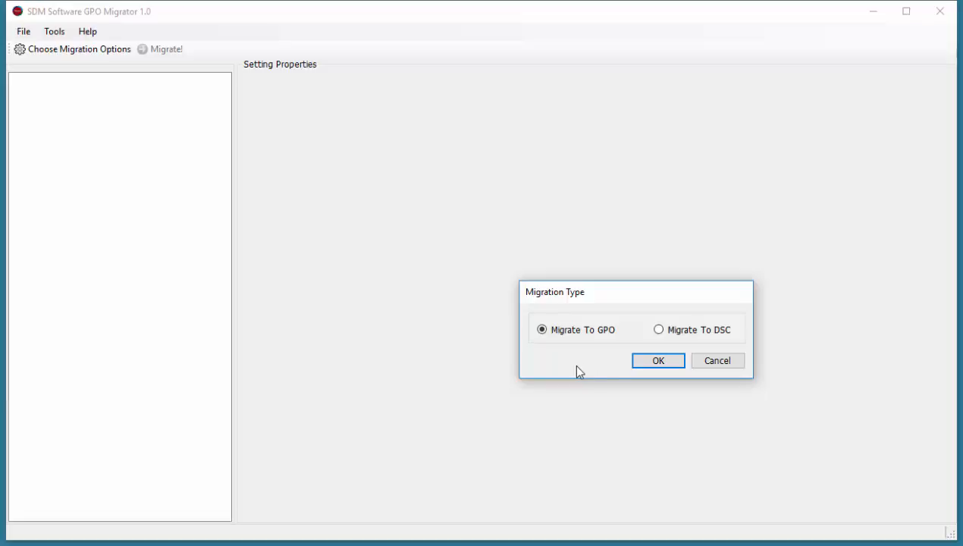
left_click(658, 362)
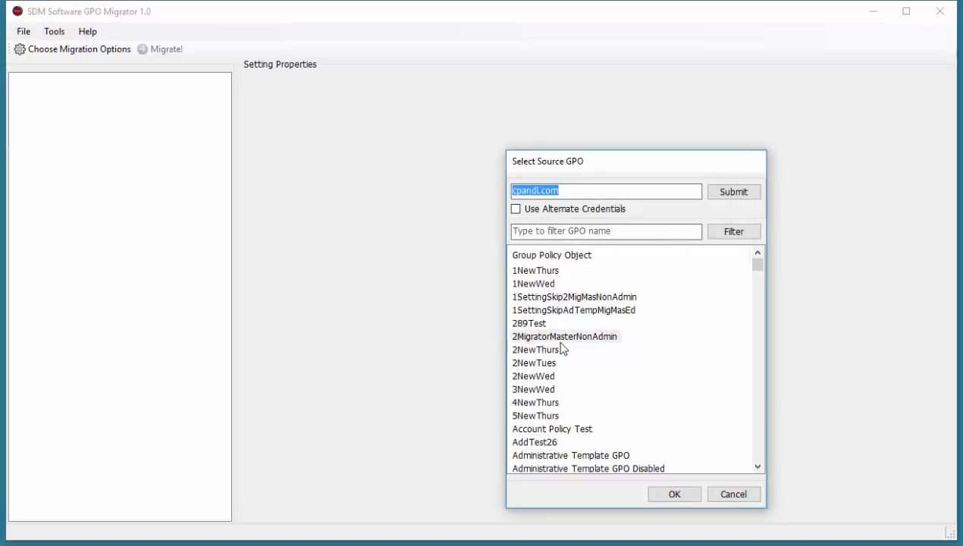
scroll(559, 347, "down", 2)
double_click(549, 377)
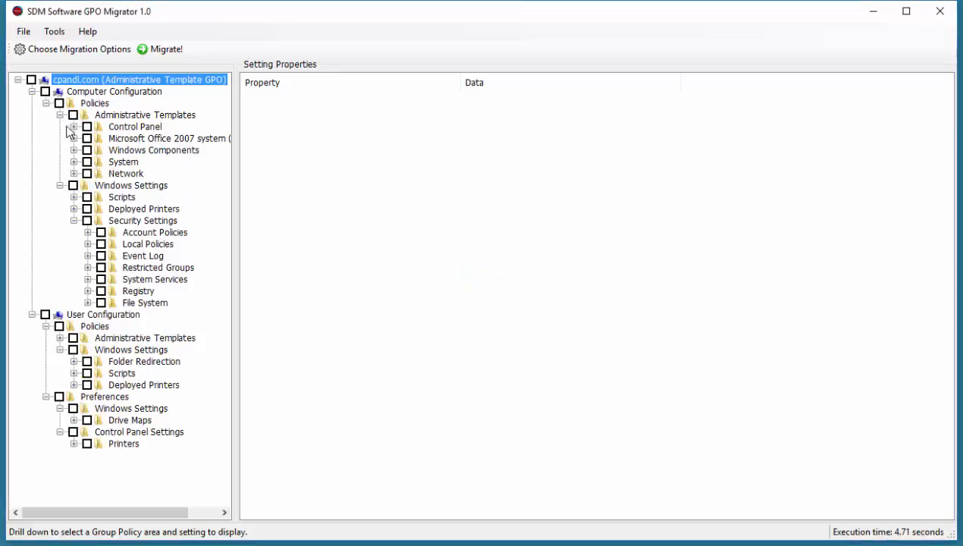
- Under System in the computer Administrative Templates, select the shutdown script instructions setting and both Logon settings for migration
left_click(74, 162)
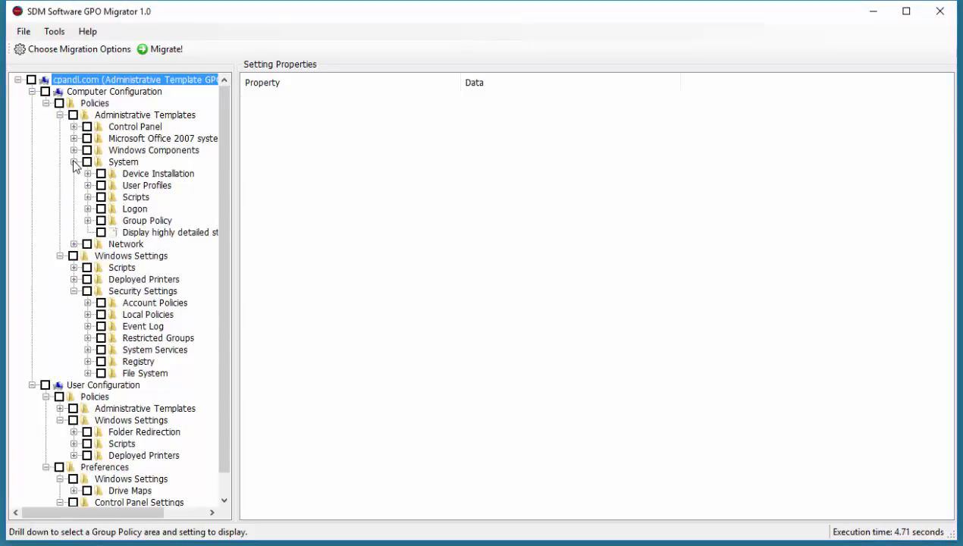
left_click(88, 198)
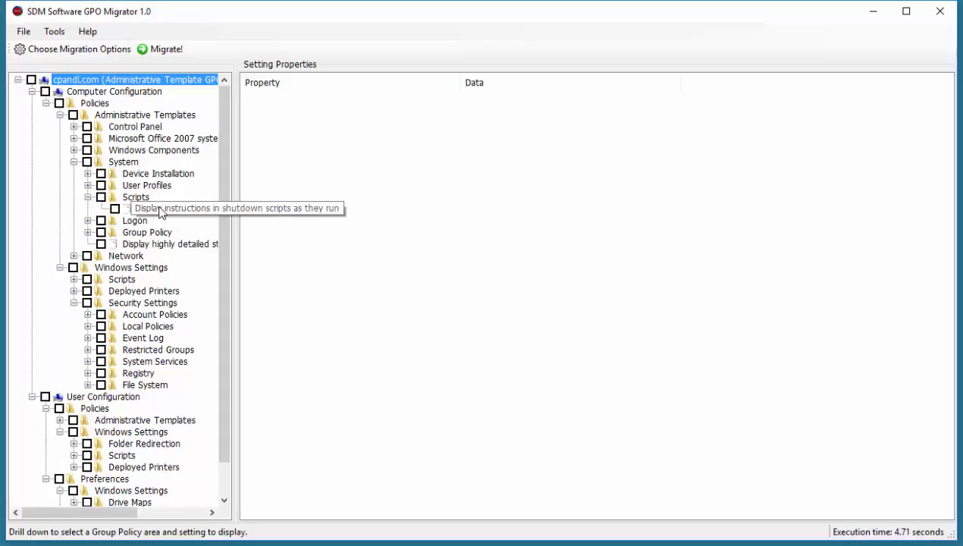
left_click(114, 208)
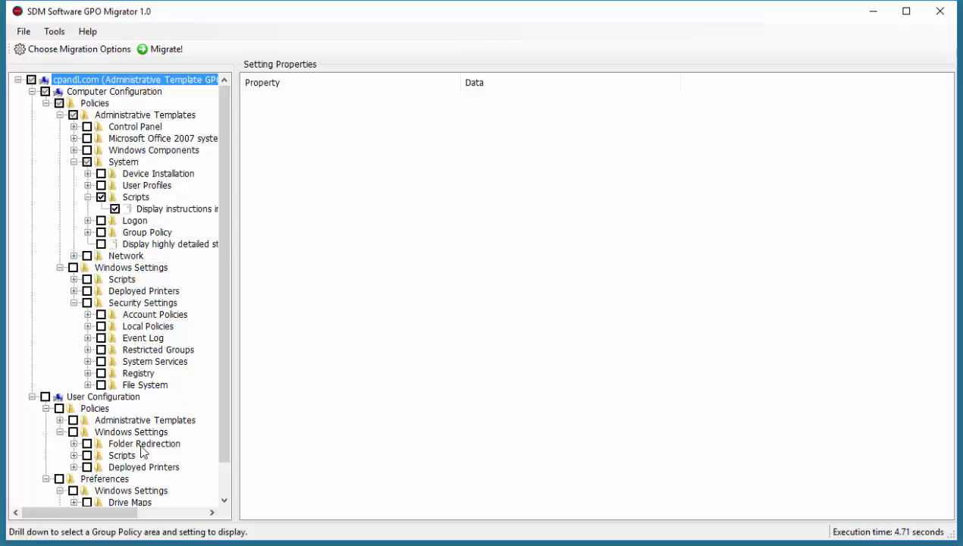
left_click(88, 221)
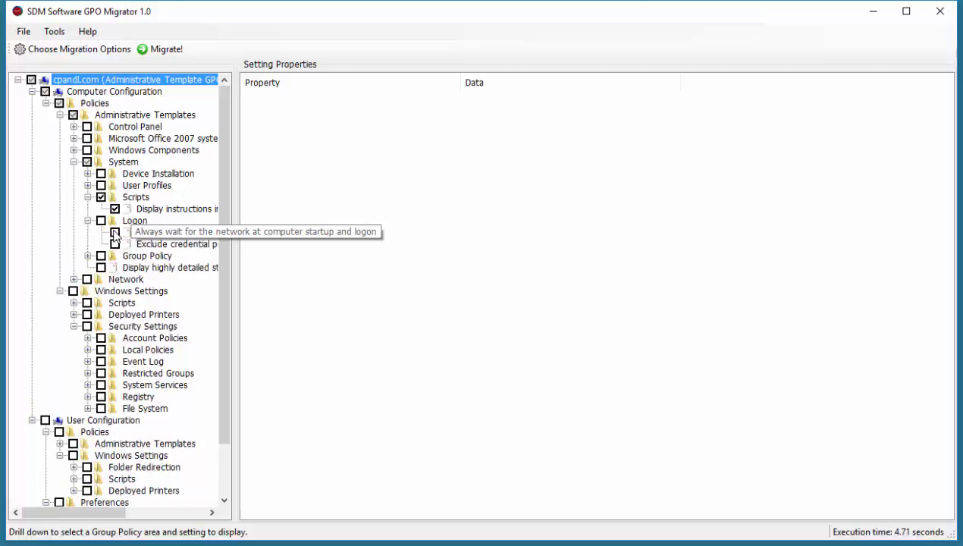
left_click(115, 232)
left_click(115, 244)
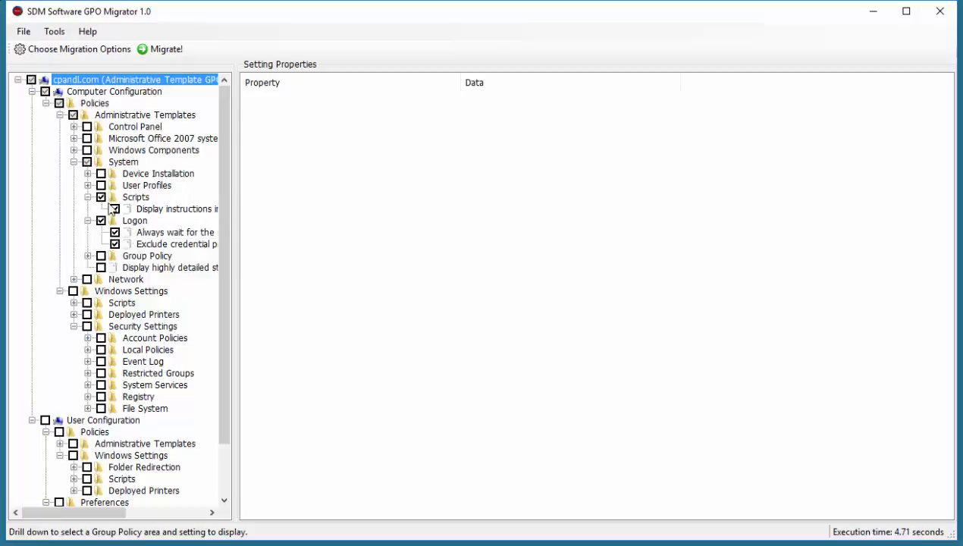
- Migrate the selected settings into a new GPO named MigrationADMXDestination in the cpandl.com domain
left_click(149, 51)
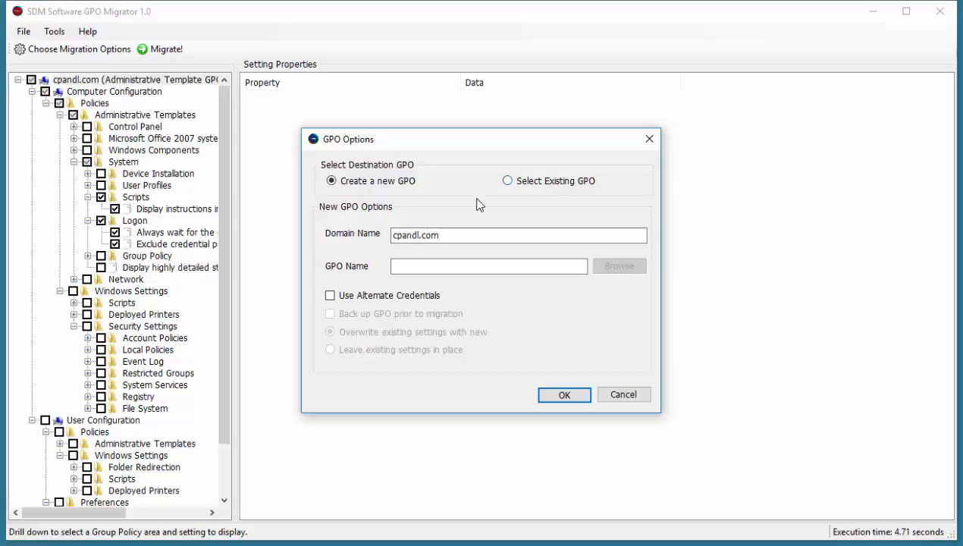
left_click(469, 269)
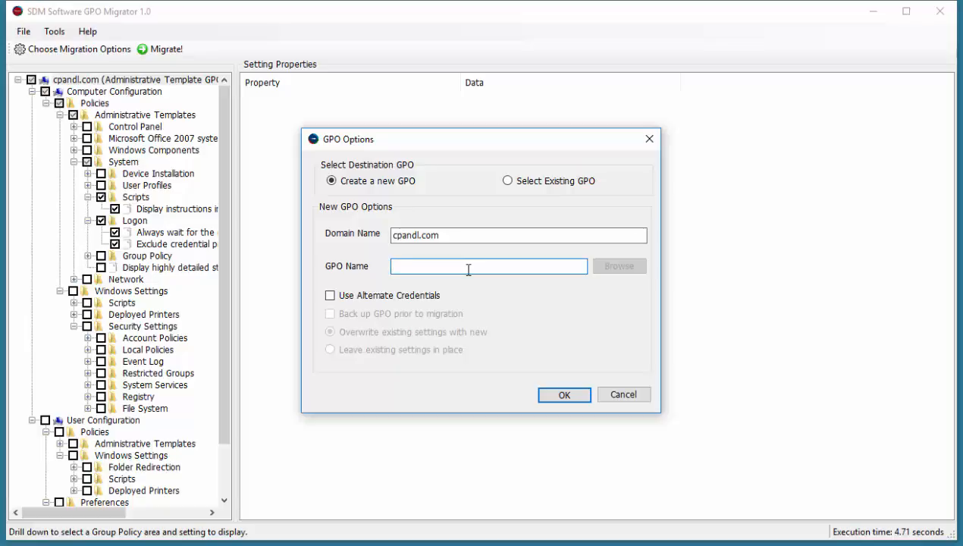
type("MigrationADMXDestination")
left_click(558, 395)
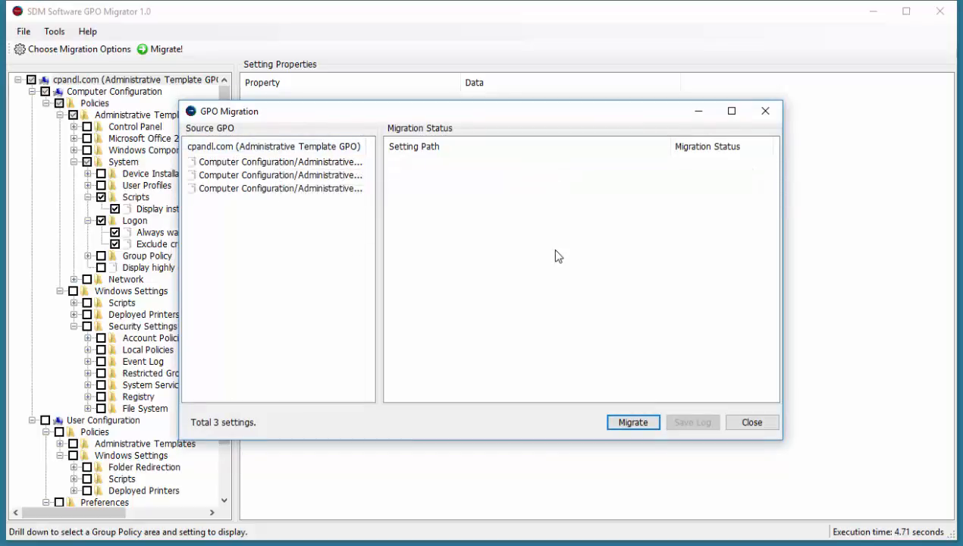
left_click(632, 421)
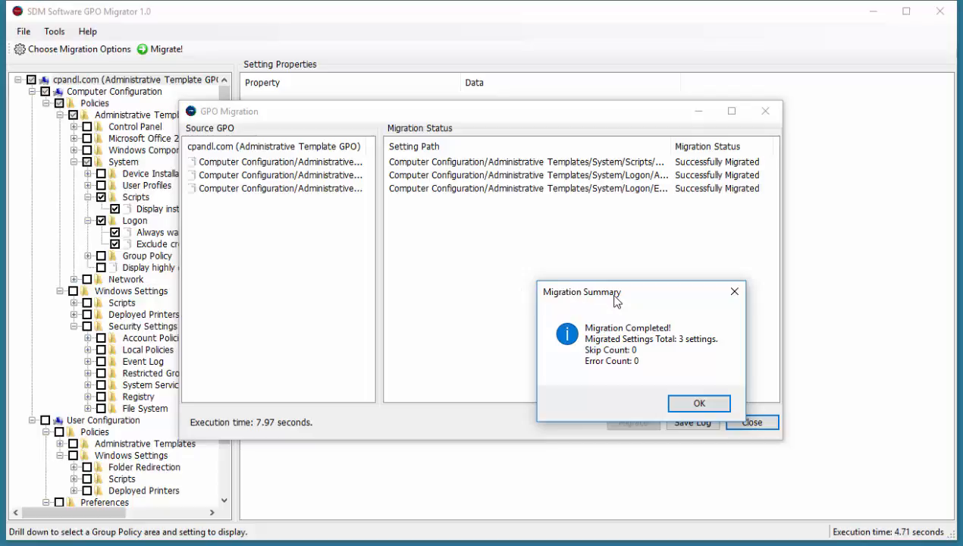
left_click(693, 405)
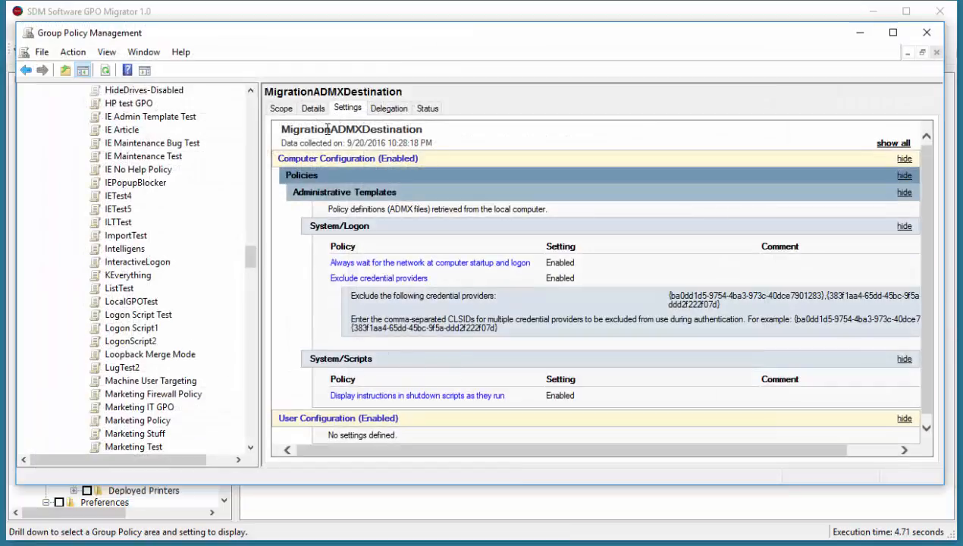
- Review the MigrationADMXDestination settings report in Group Policy Management, then return to GPO Migrator and close the migration results
double_click(350, 129)
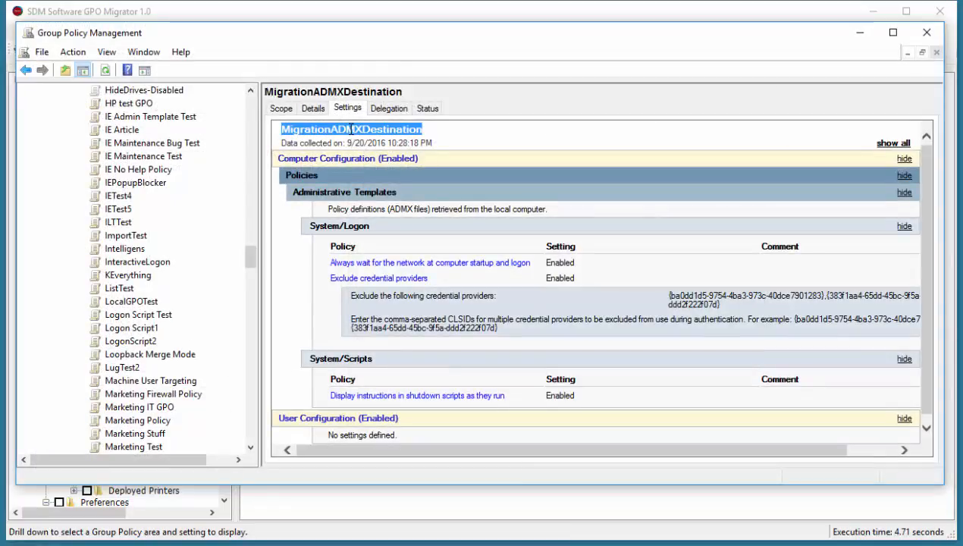
scroll(341, 275, "down", 1)
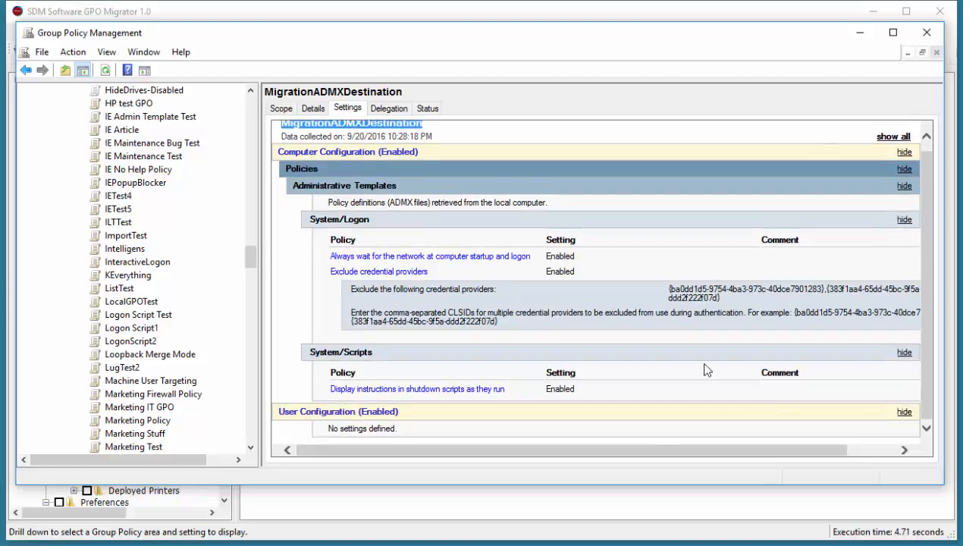
left_click(858, 35)
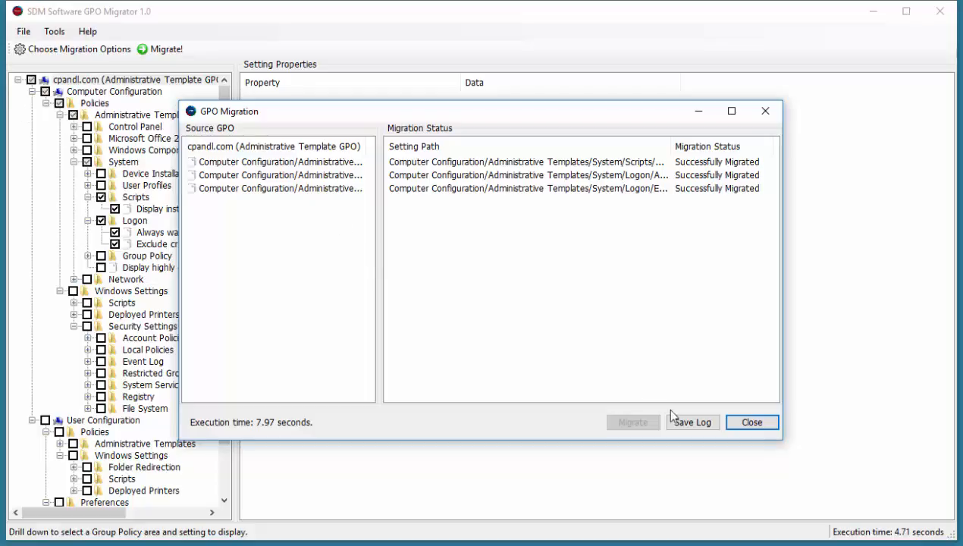
left_click(739, 422)
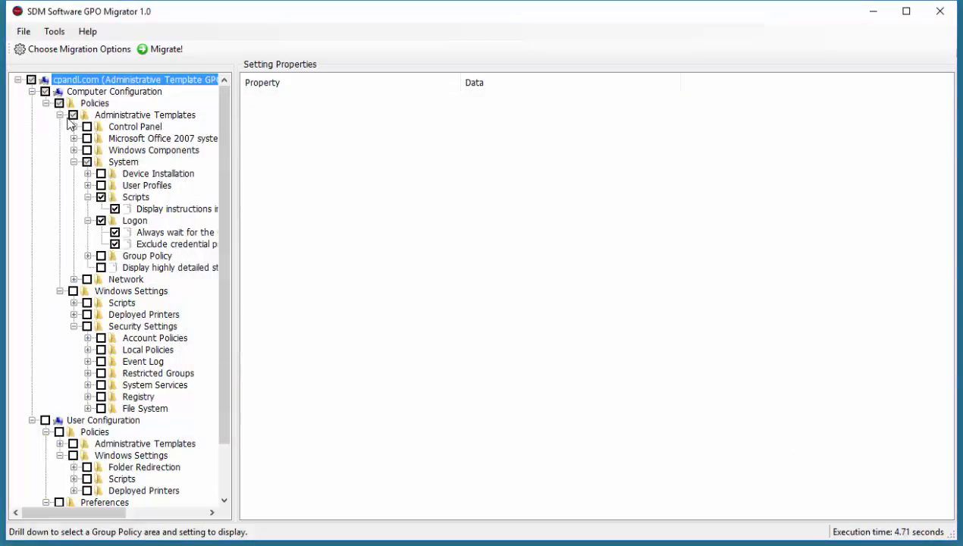
- Set up a migration to DSC and load the 2MigratorMasterNonAdmin GPO as the source
left_click(79, 50)
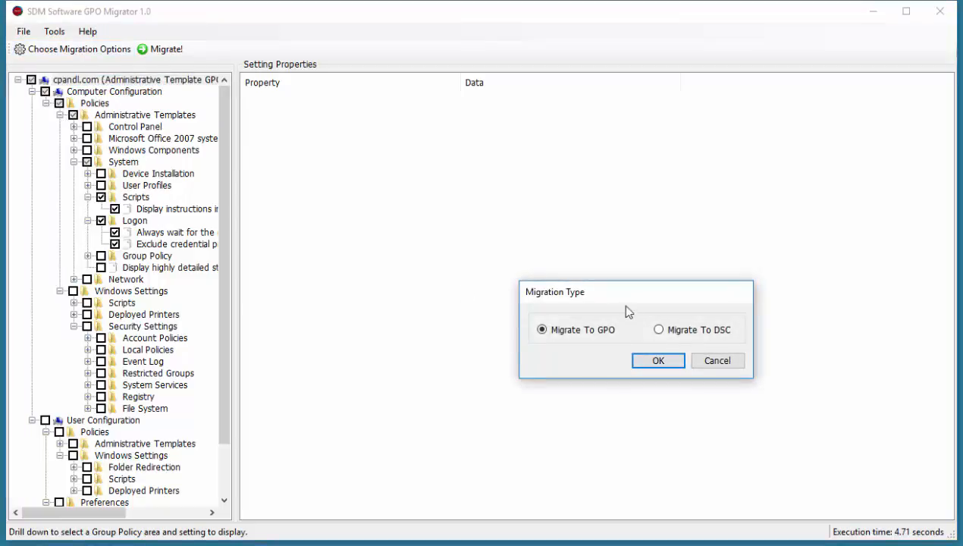
left_click(699, 330)
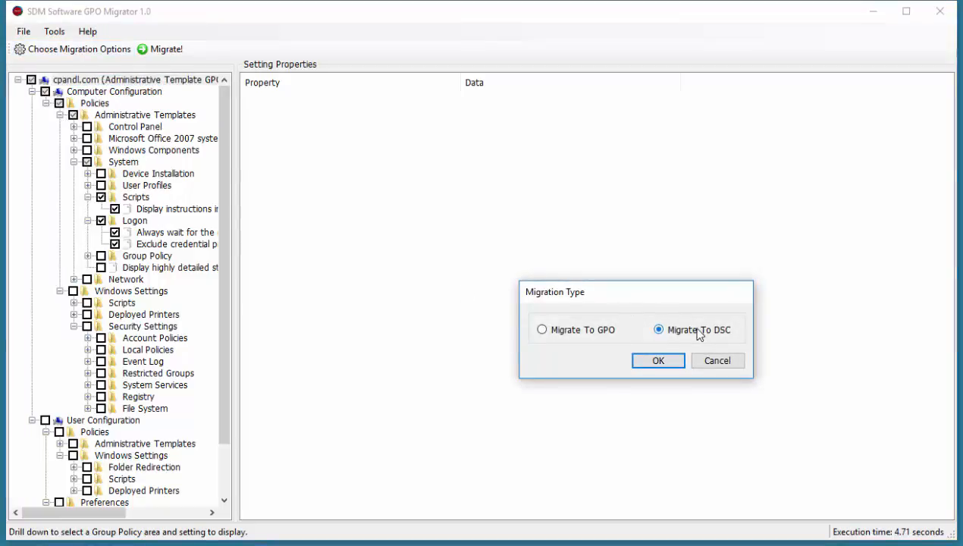
left_click(659, 361)
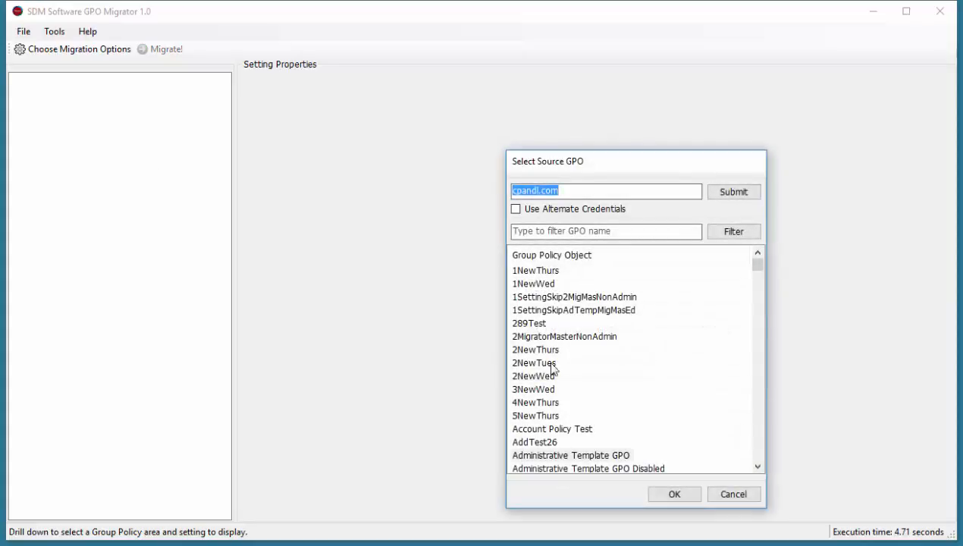
double_click(567, 336)
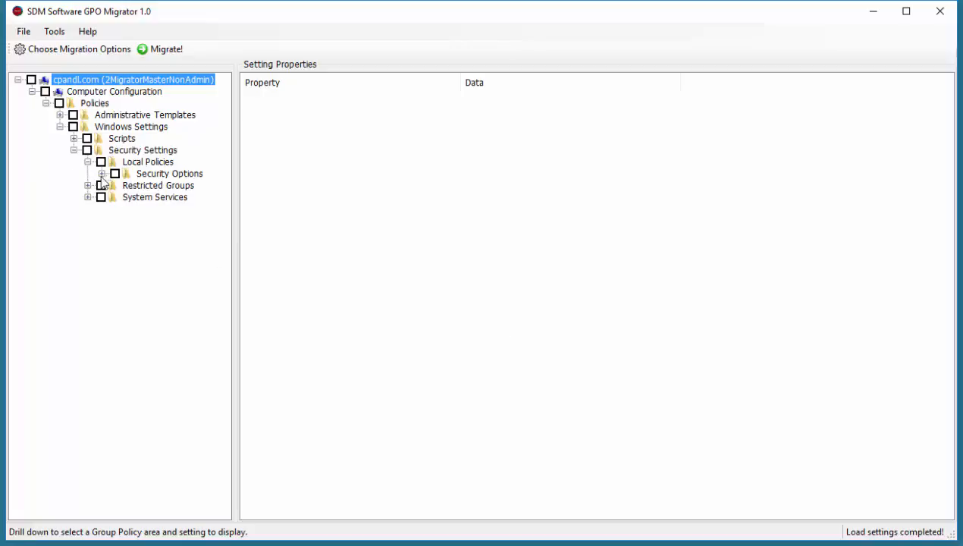
- Under Security Options, select the settings for shutting down when security audits cannot be logged and for restricting CD-ROM access
left_click(102, 175)
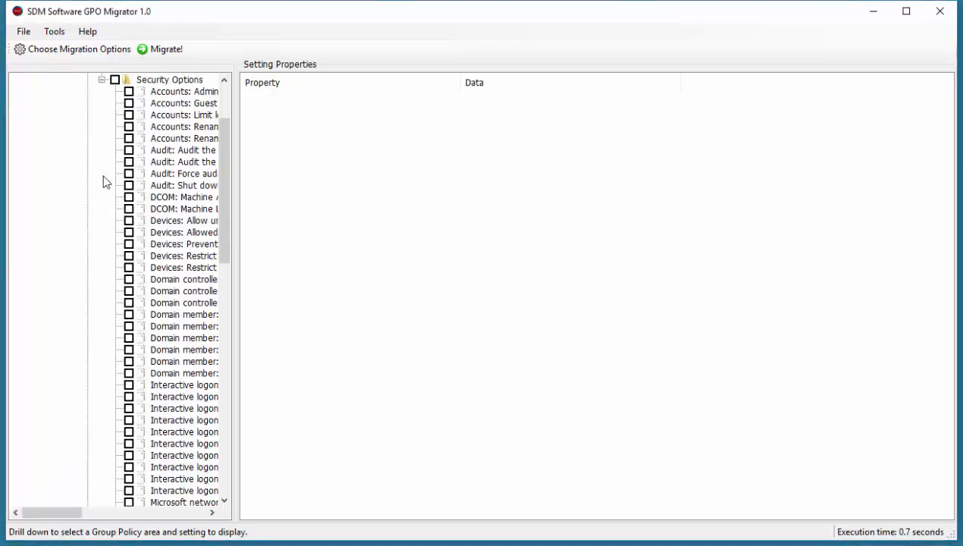
left_click_drag(235, 273, 317, 277)
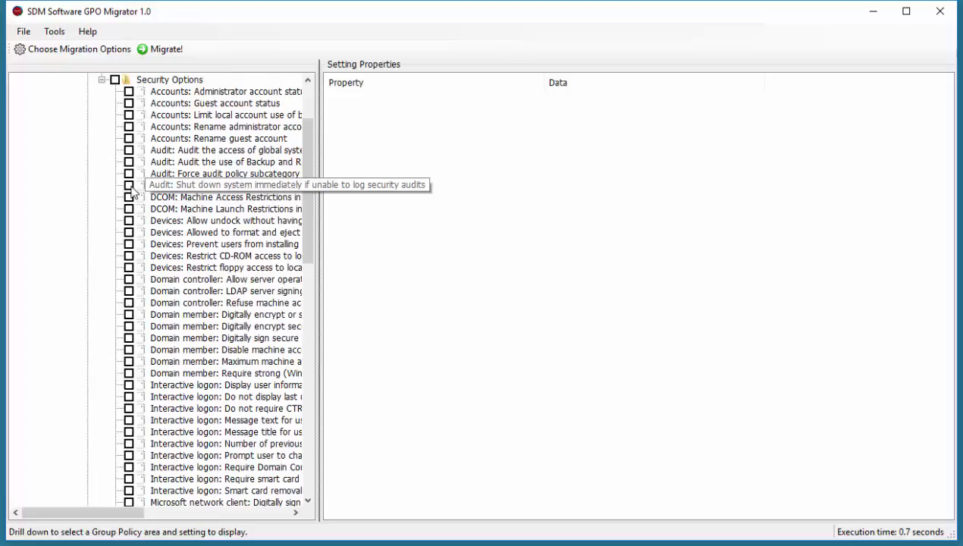
left_click(129, 138)
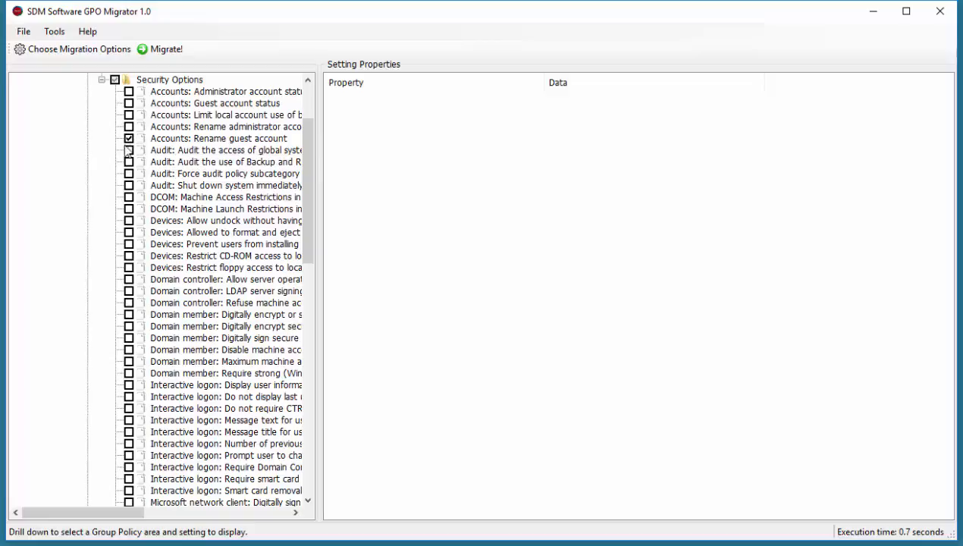
left_click(129, 139)
left_click(129, 185)
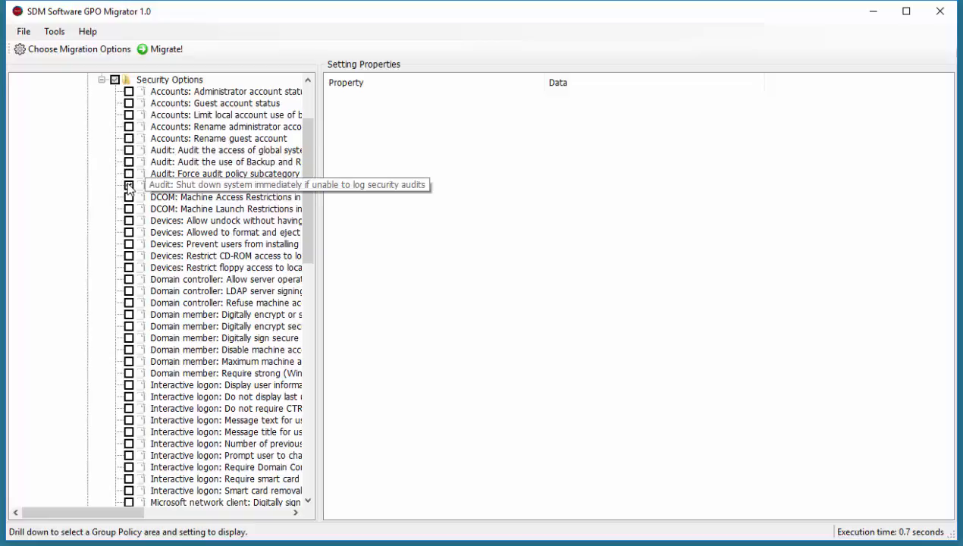
left_click(129, 256)
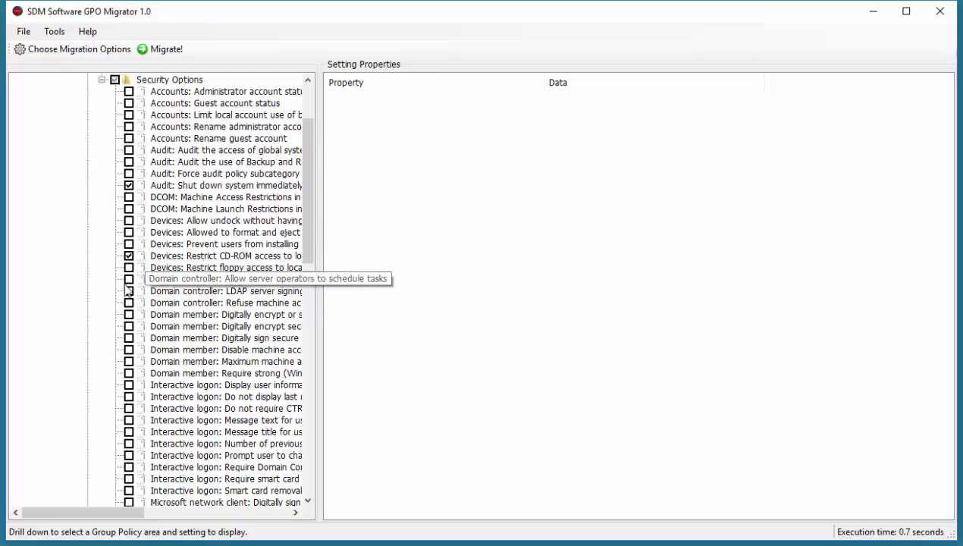
- Select the Interactive logon settings for hiding the last user name, requiring a smart card, smart card removal, and prompting for a password change
left_click(129, 396)
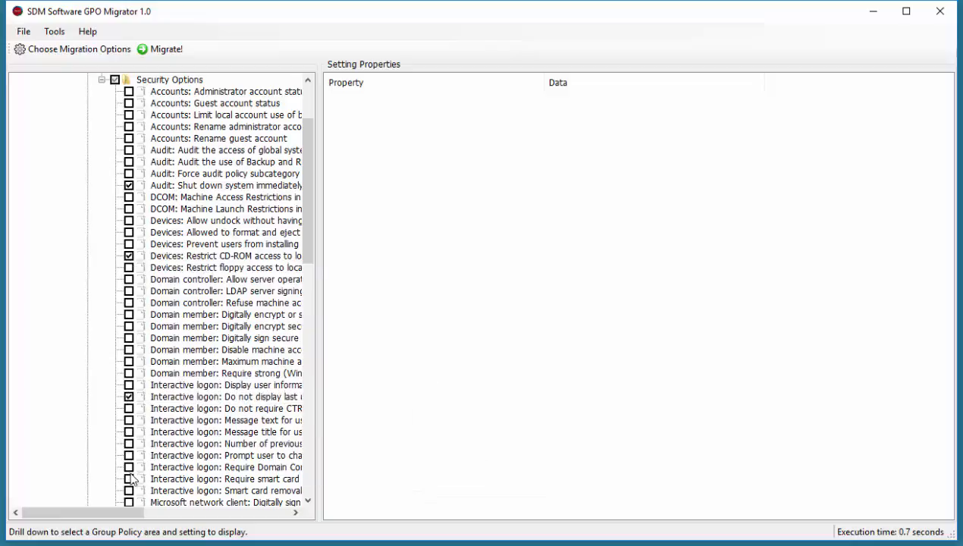
left_click(129, 479)
left_click(129, 490)
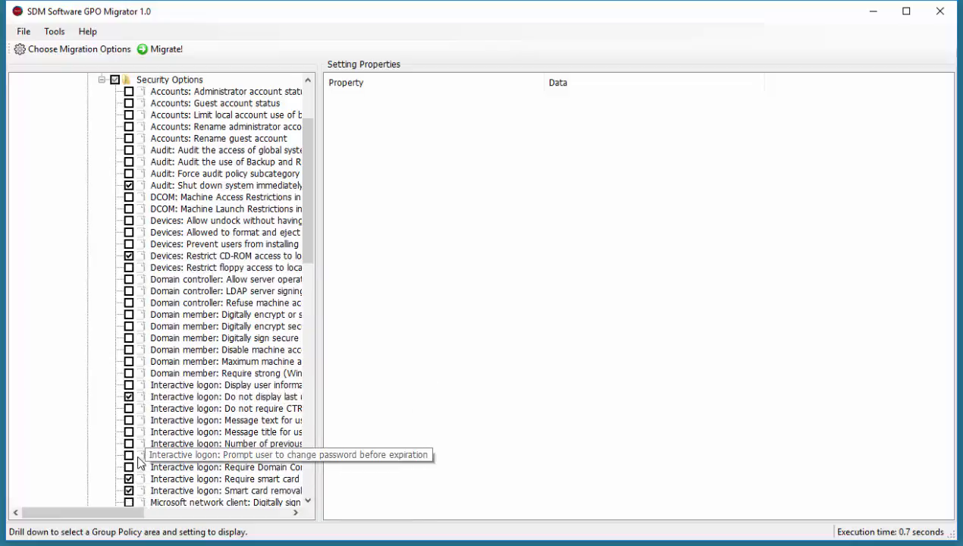
left_click(129, 455)
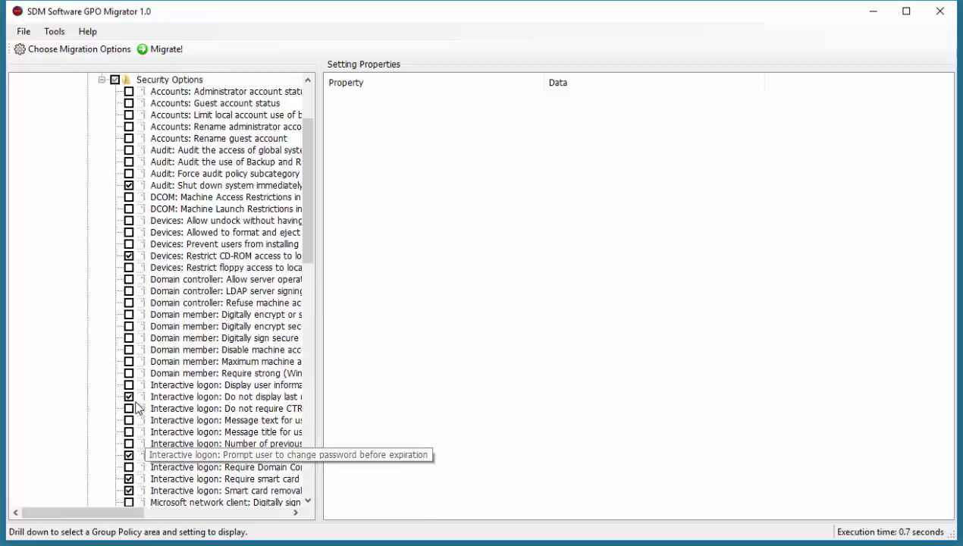
- Migrate the selected security settings to DSC with the user profile's Desktop folder as the output path
left_click(157, 53)
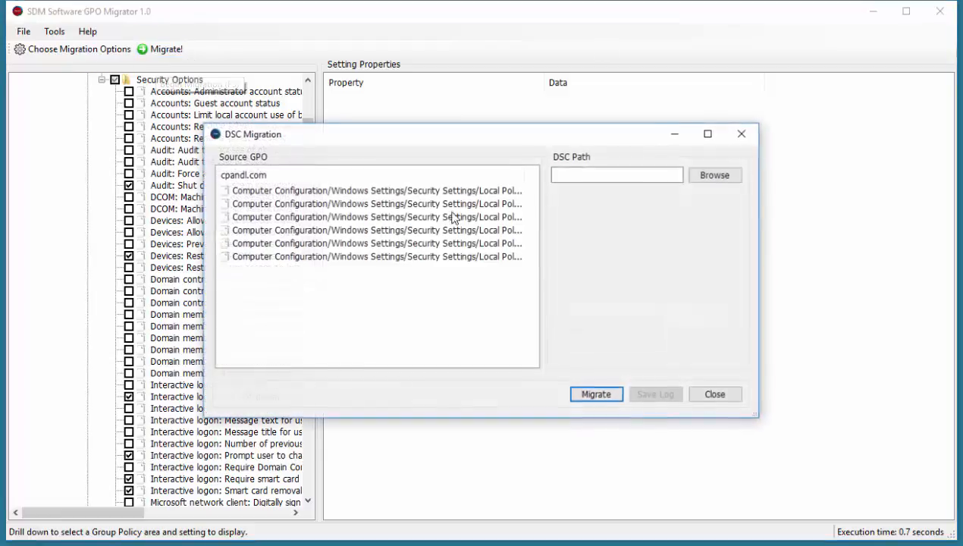
left_click(722, 185)
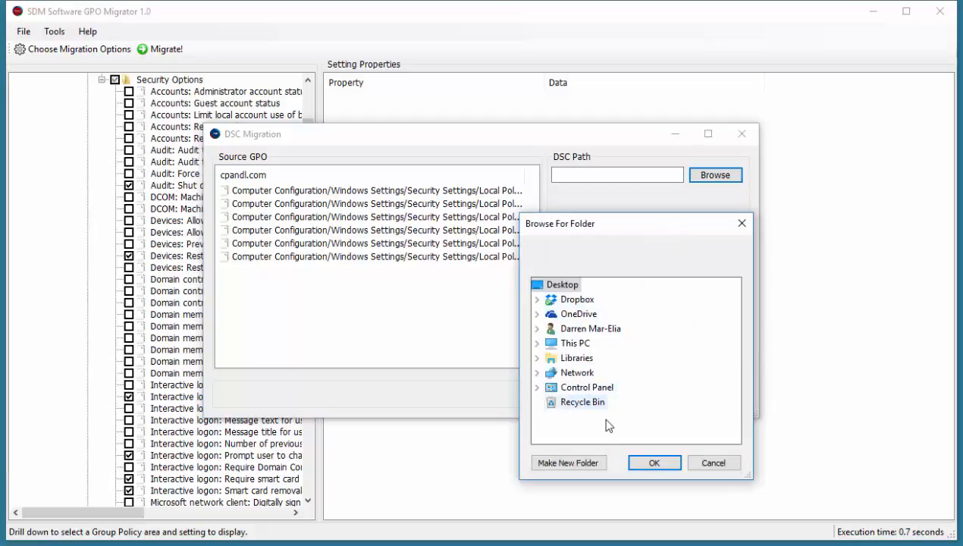
left_click(580, 329)
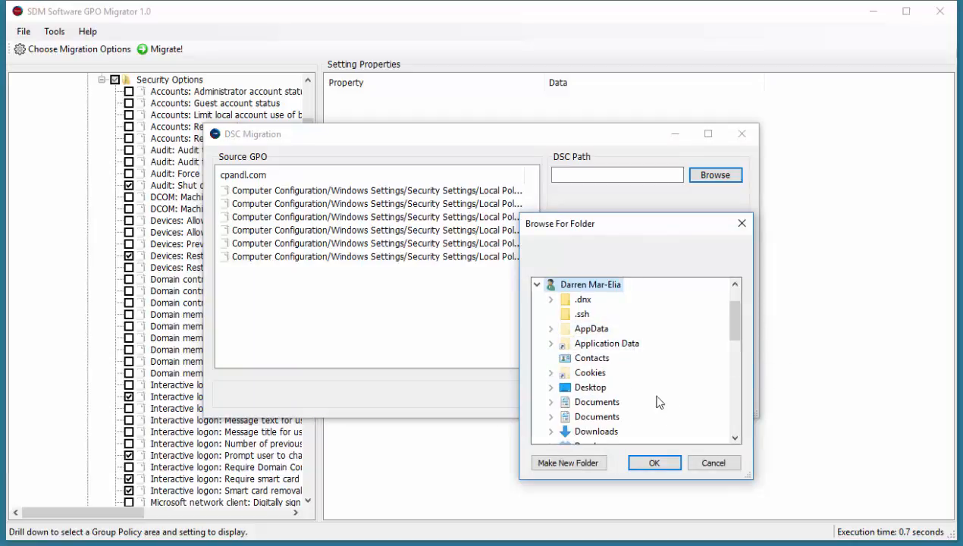
left_click(585, 387)
left_click(641, 463)
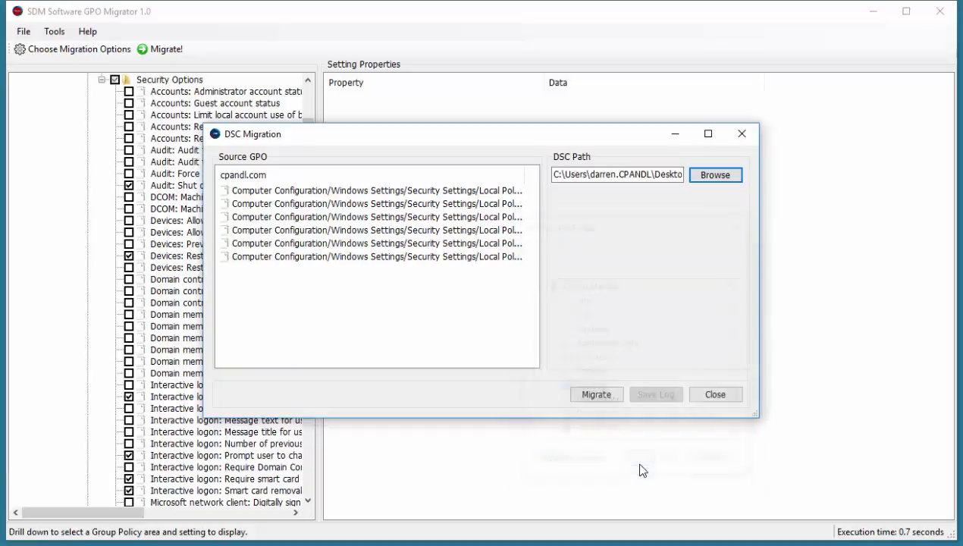
left_click(595, 396)
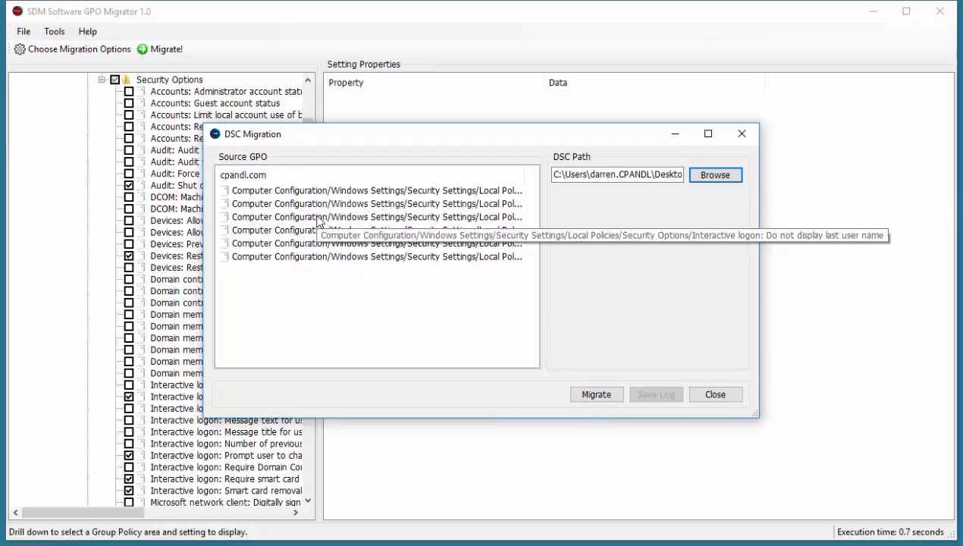
left_click(591, 396)
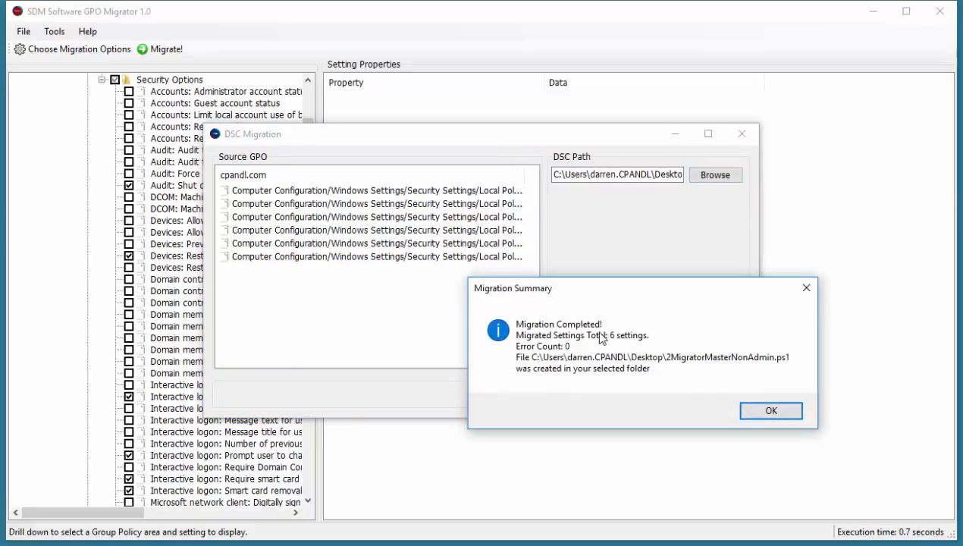
- Open the generated 2MigratorMasterNonAdmin.ps1 script from the desktop in Windows PowerShell ISE, and enlarge the window and its script pane
left_click_drag(1, 67, 323, 178)
right_click(0, 2)
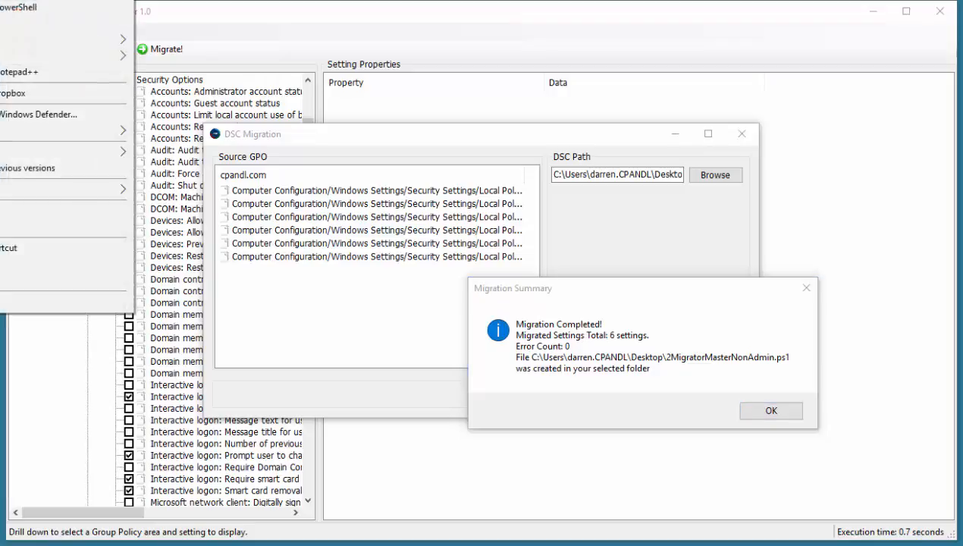
left_click(1, 23)
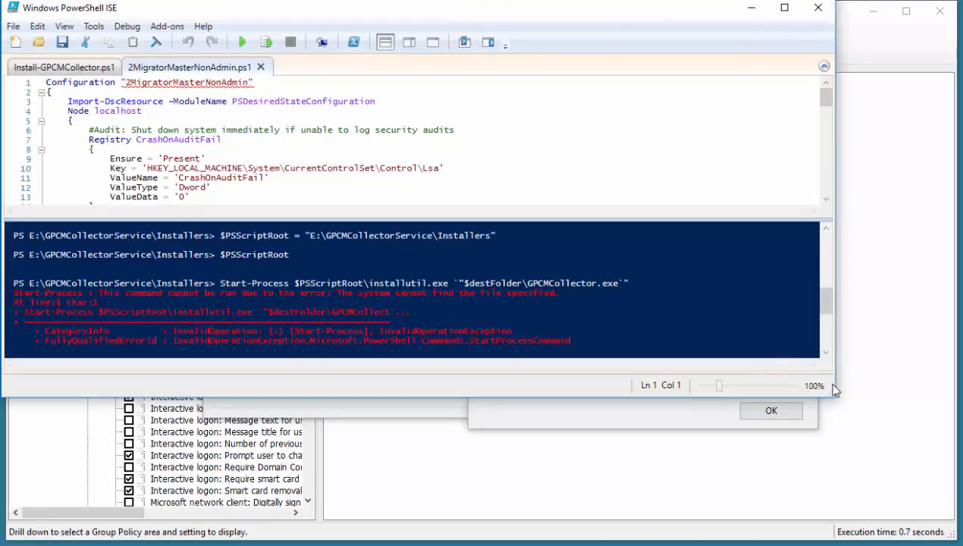
left_click_drag(829, 387, 959, 542)
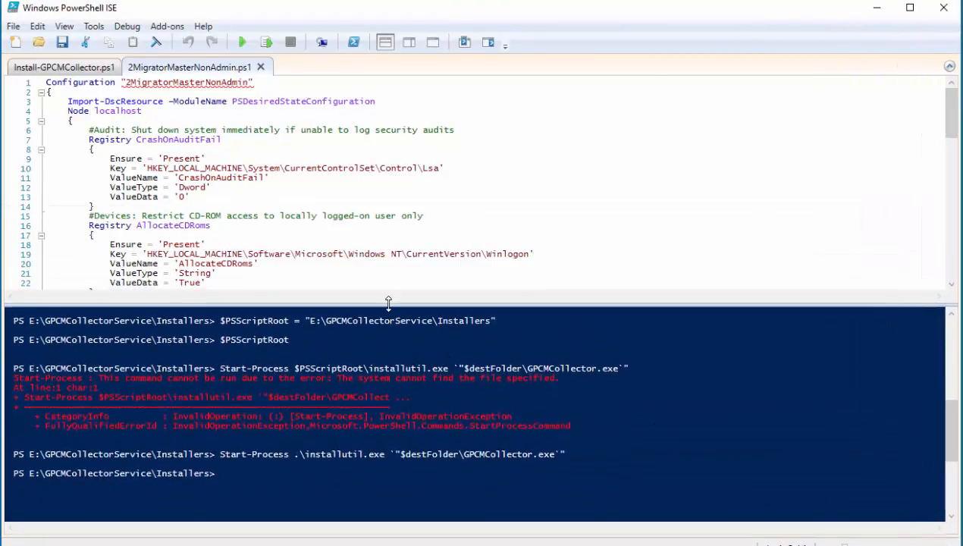
left_click_drag(392, 306, 389, 471)
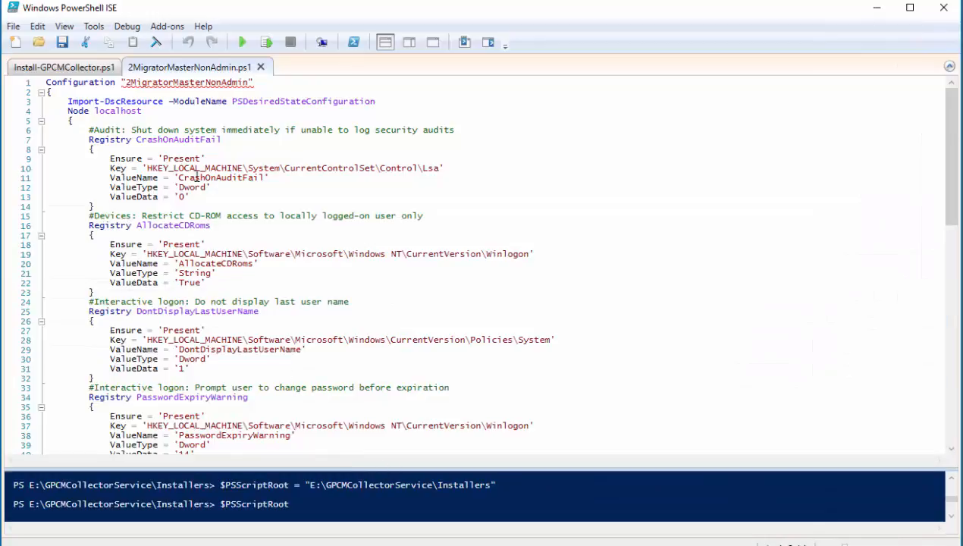
- Review the Registry resource blocks generated for the migrated security settings throughout the DSC script
scroll(178, 147, "down", 1)
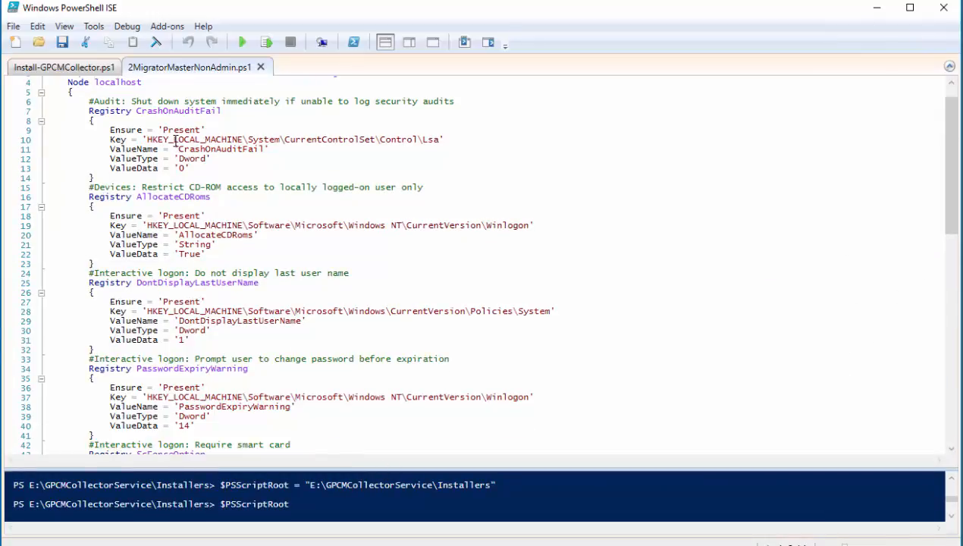
scroll(176, 141, "down", 1)
scroll(176, 141, "down", 1)
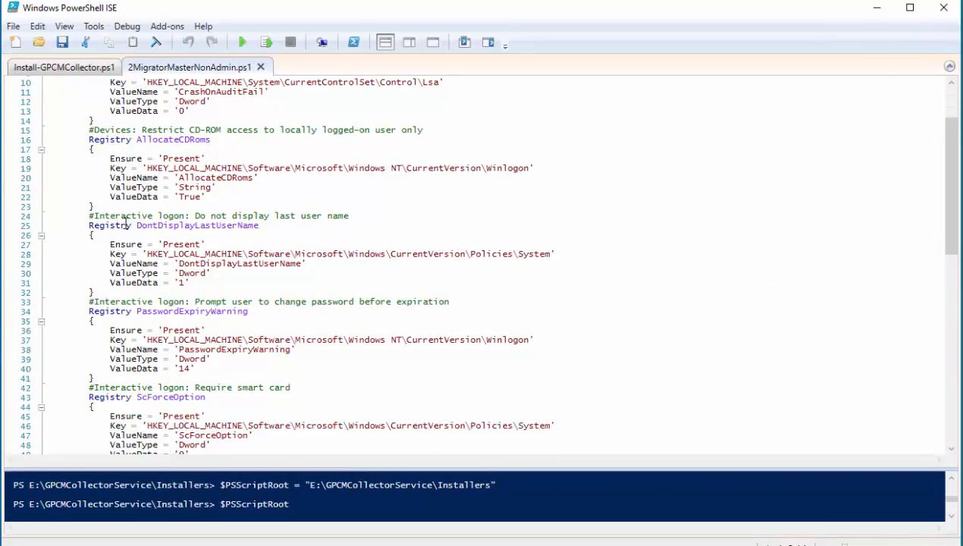
scroll(126, 220, "down", 1)
scroll(126, 220, "down", 1)
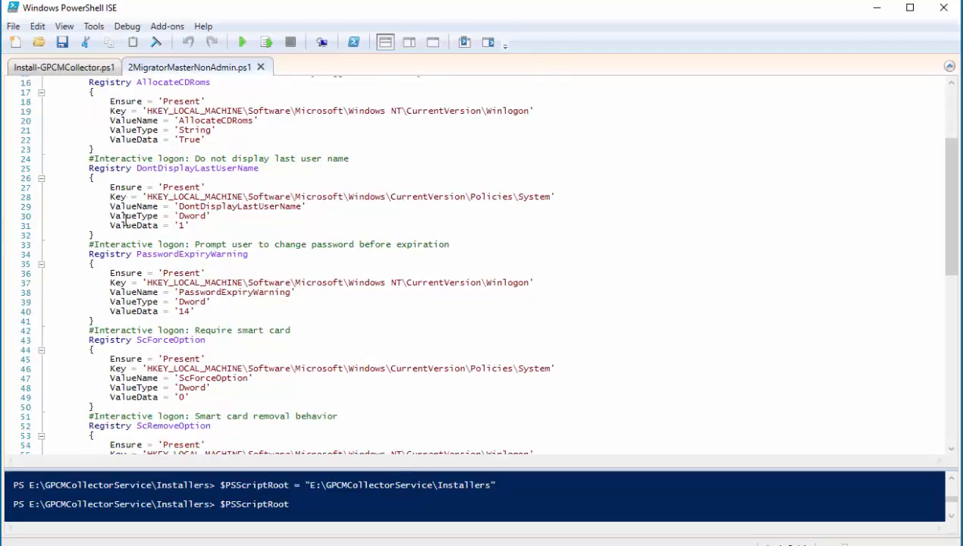
scroll(126, 220, "down", 3)
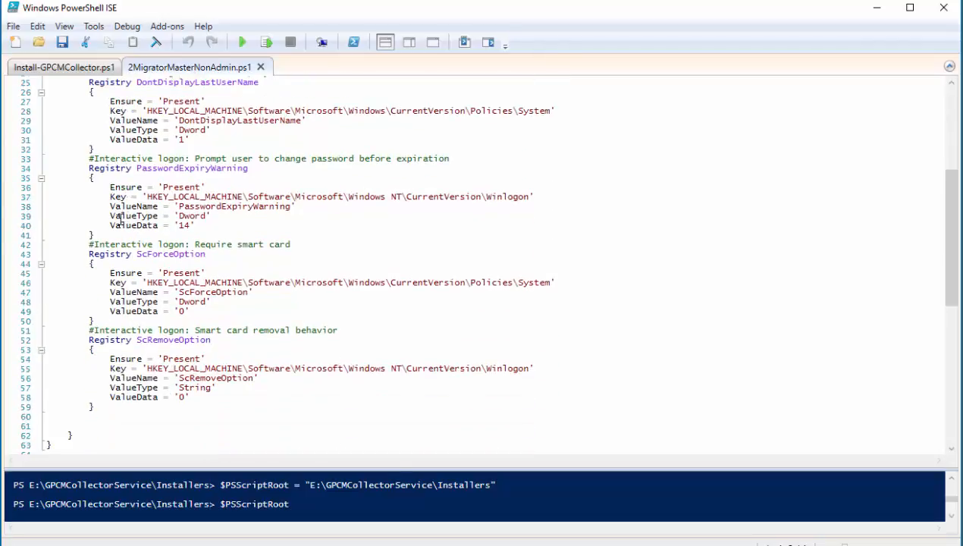
scroll(120, 220, "up", 2)
scroll(120, 220, "up", 5)
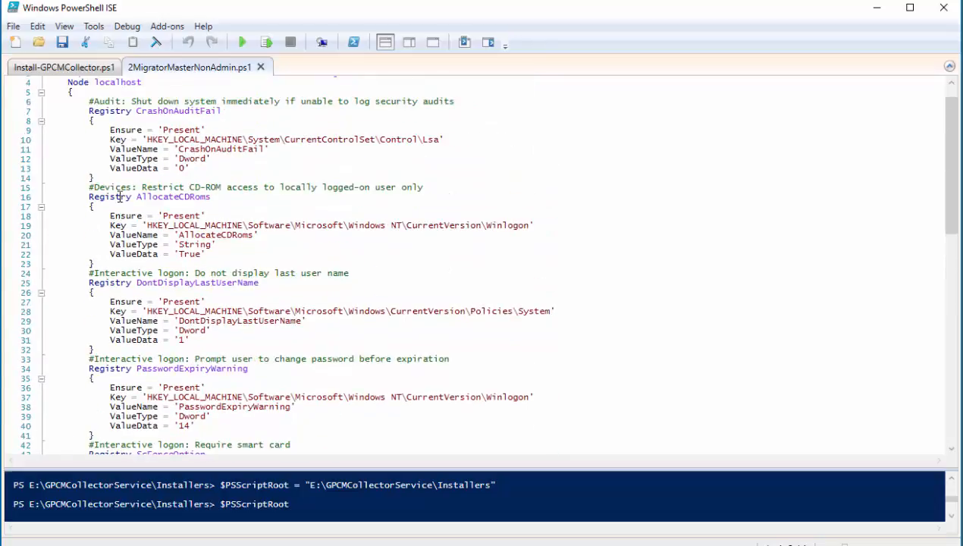
- Examine the AllocateCDRoms block, highlighting its Registry resource type, the CD-ROM restriction comment and the Winlogon key path
double_click(119, 198)
scroll(120, 200, "up", 1)
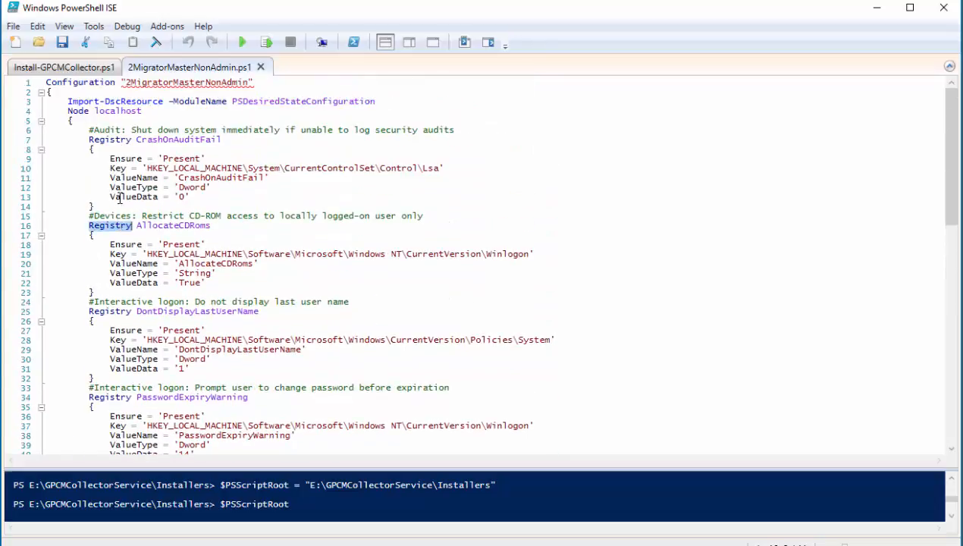
left_click_drag(88, 215, 459, 218)
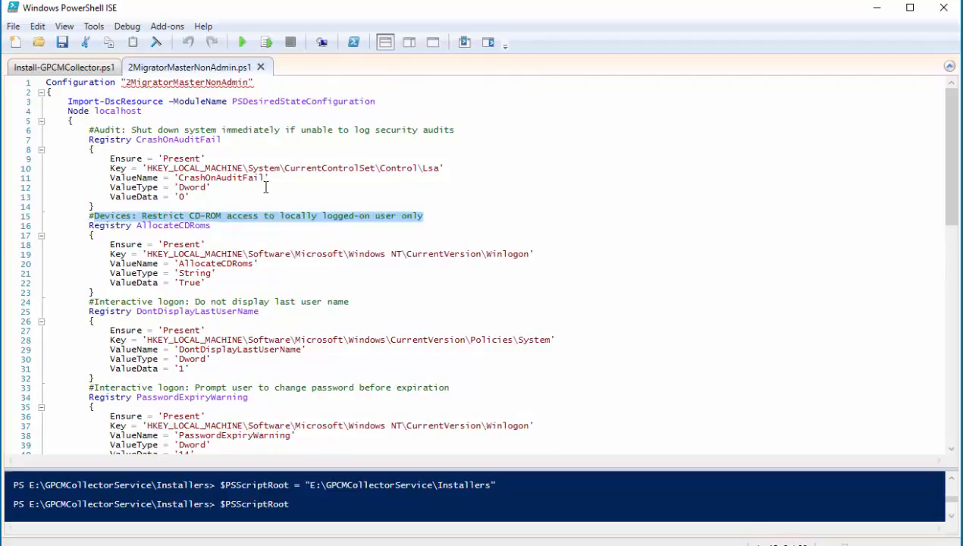
scroll(261, 189, "down", 2)
left_click_drag(147, 196, 530, 196)
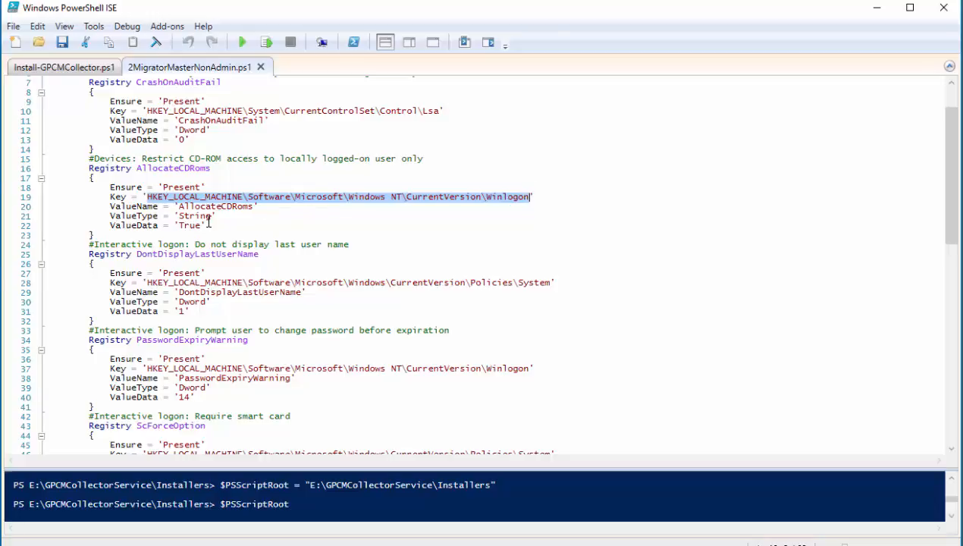
scroll(209, 221, "down", 1)
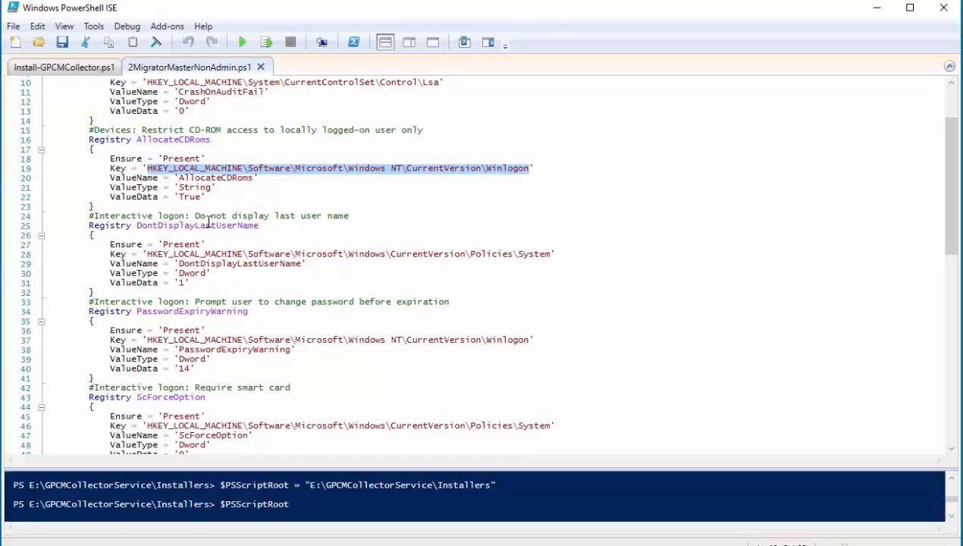